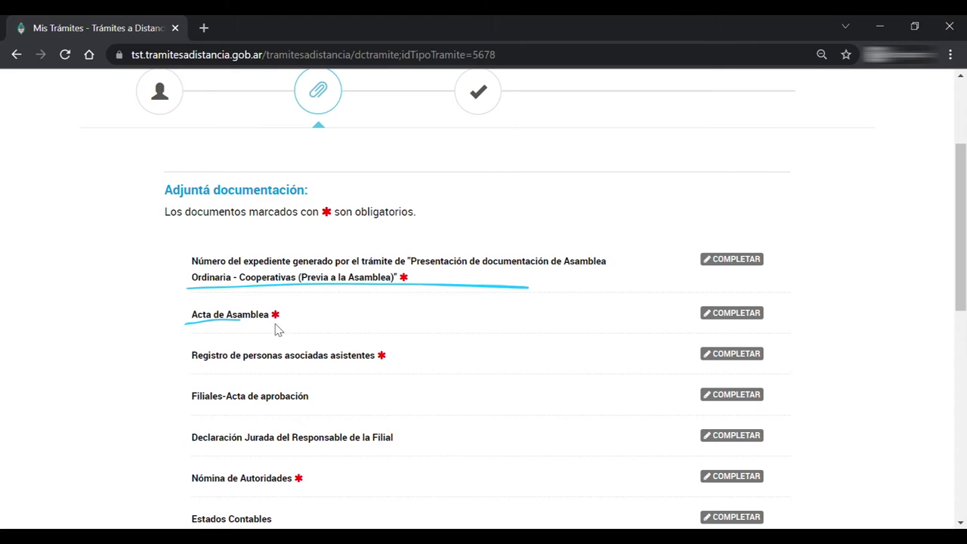
Open the Declaración s/Resolución 1000/21 - ANEXO VII form for completion and read the text on who can use it
{"action": "left_click_drag", "start_coordinate": [182, 490], "coordinate": [321, 489]}
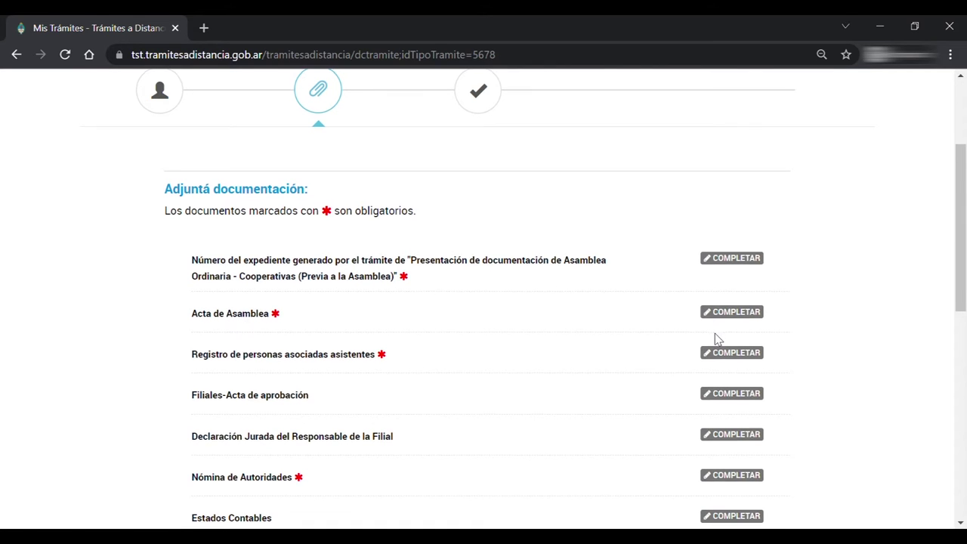
{"action": "scroll", "coordinate": [714, 333], "scroll_direction": "down", "scroll_amount": 2}
{"action": "scroll", "coordinate": [717, 339], "scroll_direction": "down", "scroll_amount": 3}
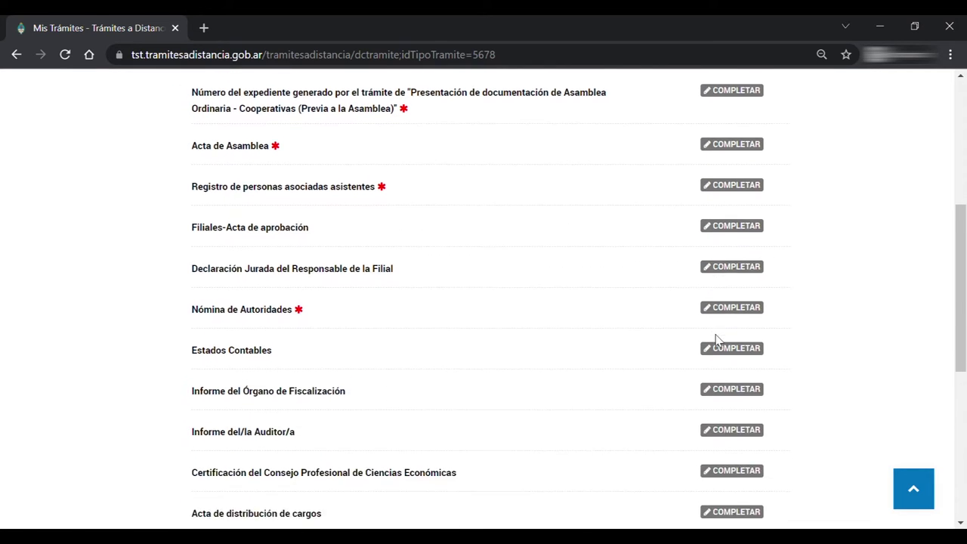
{"action": "scroll", "coordinate": [718, 340], "scroll_direction": "down", "scroll_amount": 3}
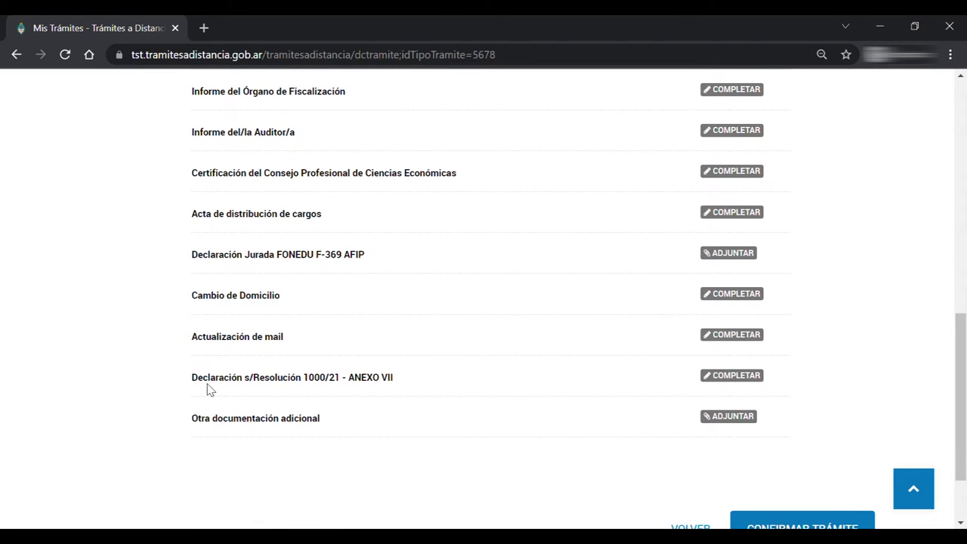
{"action": "left_click_drag", "start_coordinate": [191, 387], "coordinate": [405, 386]}
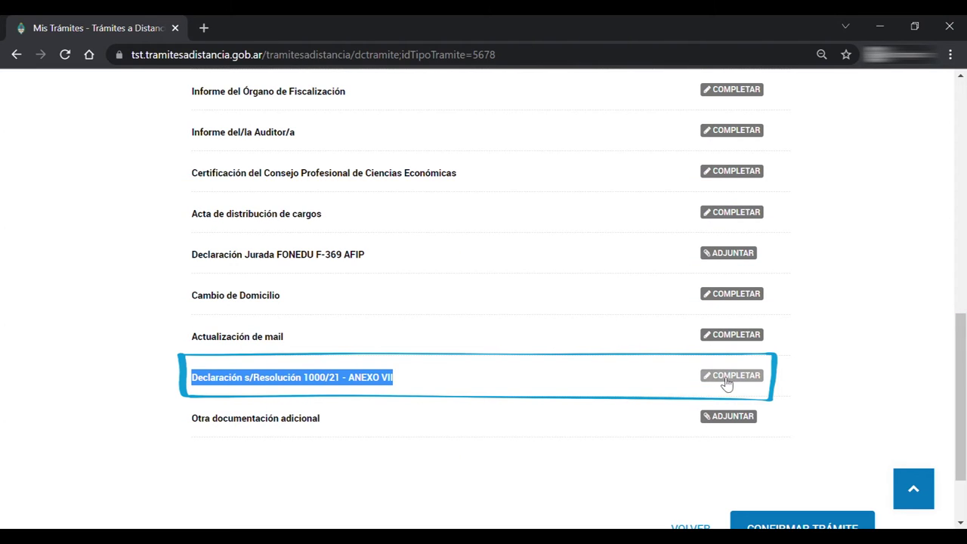
{"action": "left_click", "coordinate": [726, 375]}
{"action": "scroll", "coordinate": [805, 421], "scroll_direction": "down", "scroll_amount": 1}
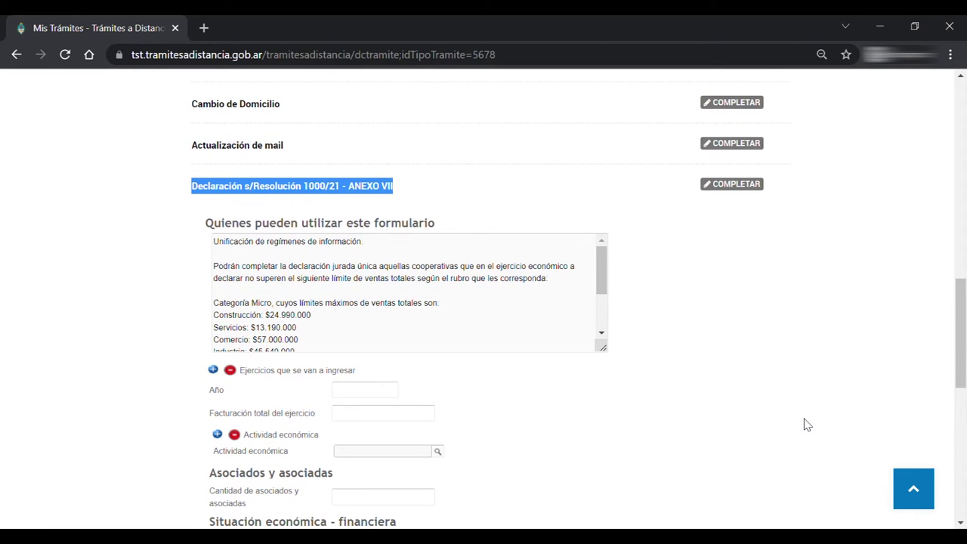
{"action": "left_click", "coordinate": [602, 333]}
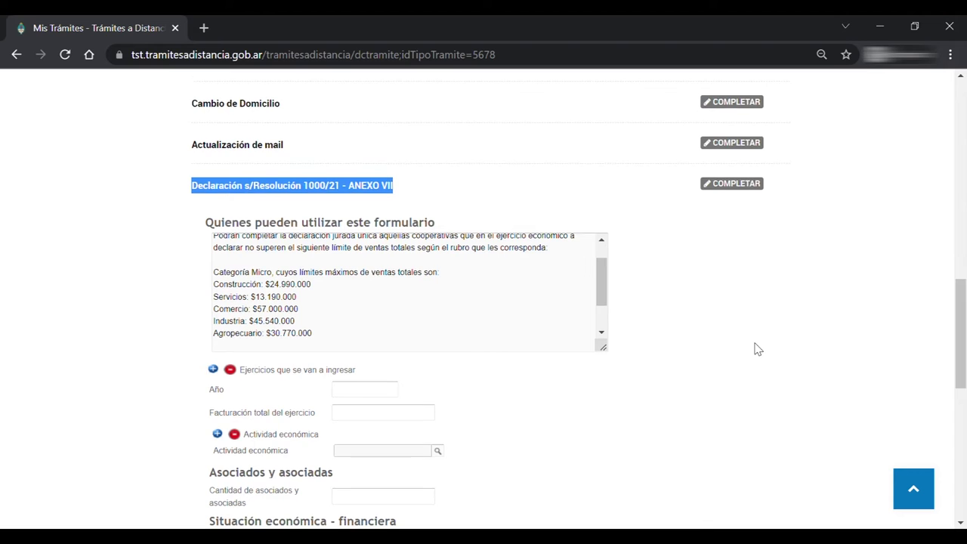
Enter 2021 as the Año and 200000 as the Facturación total del ejercicio
{"action": "scroll", "coordinate": [757, 349], "scroll_direction": "down", "scroll_amount": 1}
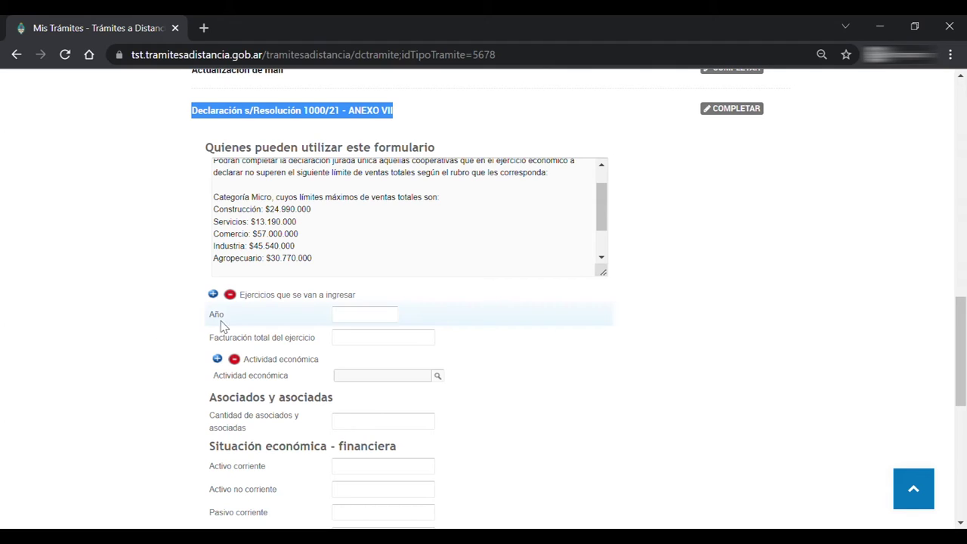
{"action": "left_click", "coordinate": [360, 320]}
{"action": "type", "text": "2021"}
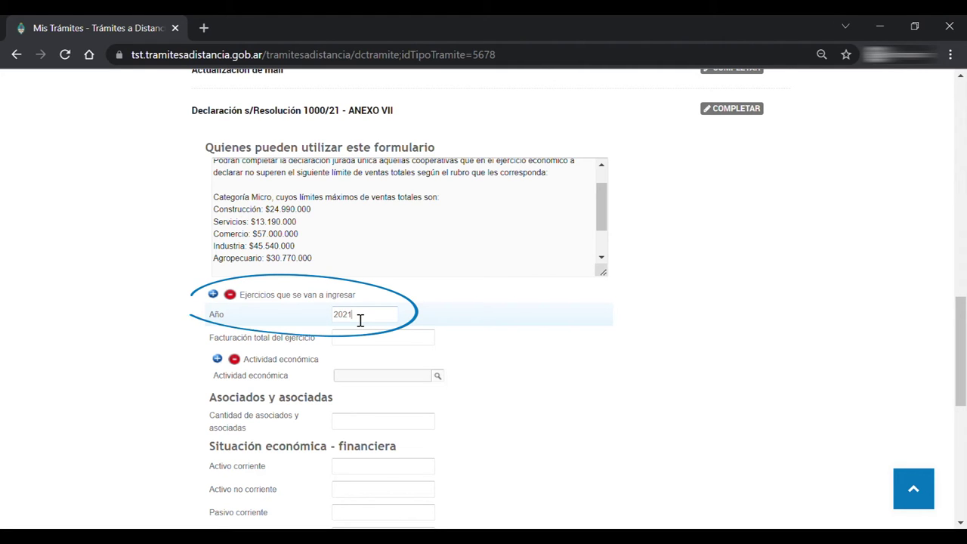
{"action": "scroll", "coordinate": [361, 320], "scroll_direction": "down", "scroll_amount": 1}
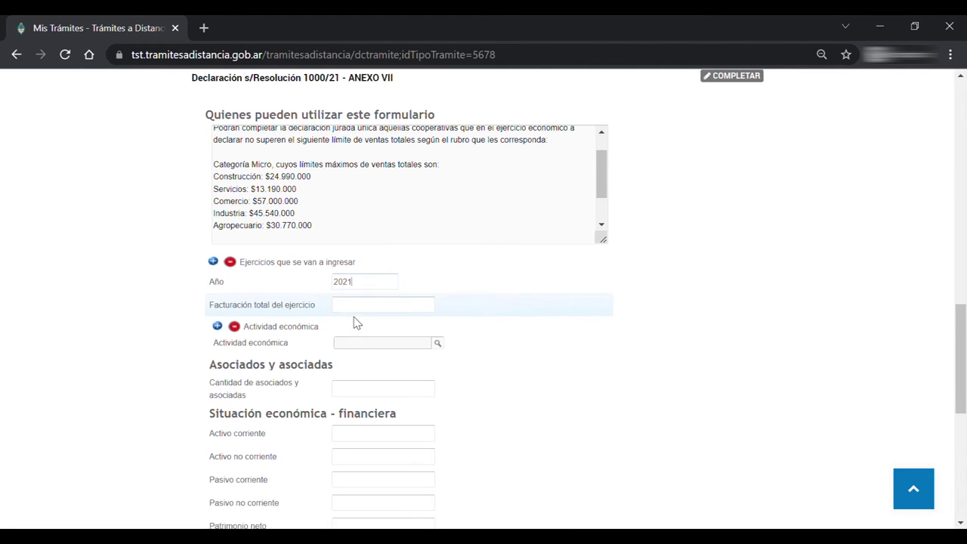
{"action": "left_click", "coordinate": [362, 305]}
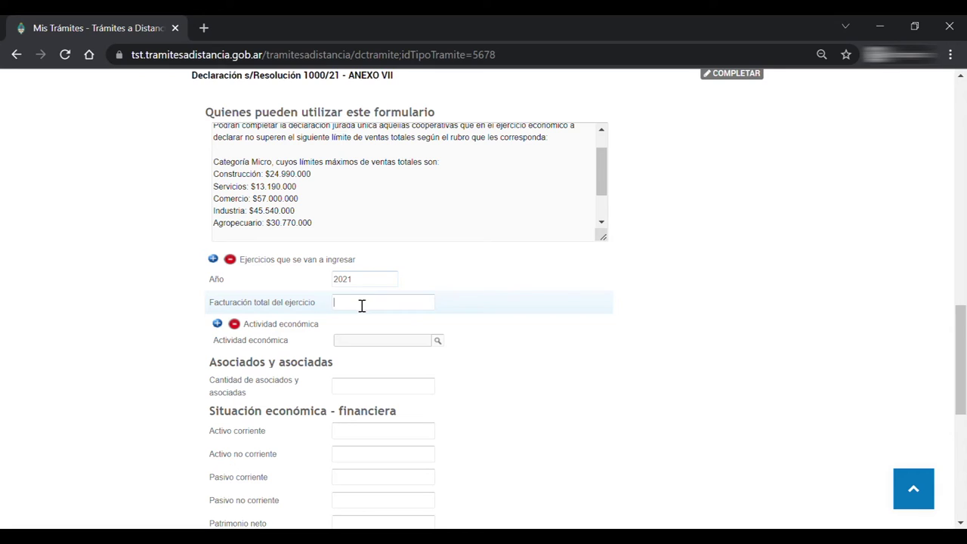
{"action": "type", "text": "200000"}
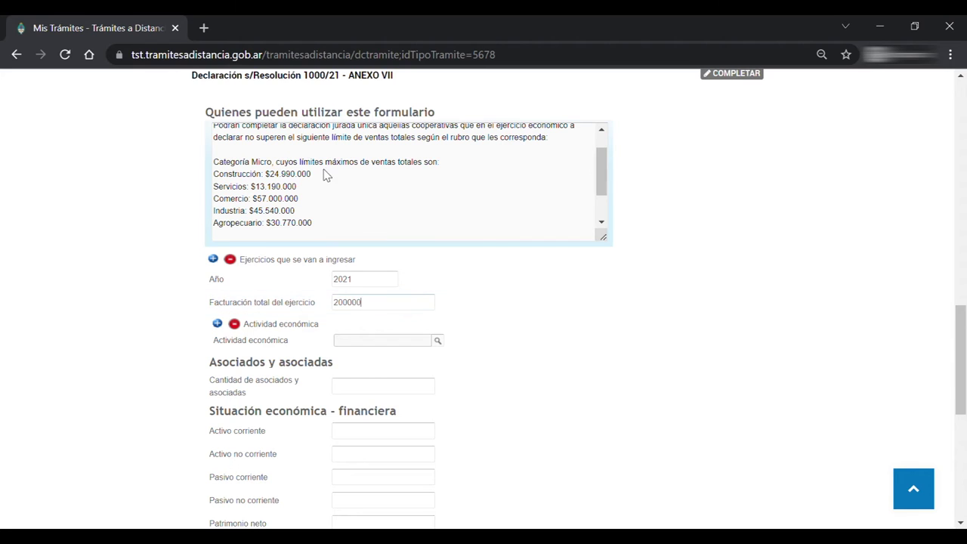
Choose "Venta al por mayor de mercancías n.c.p." as the Actividad económica and enter 20 as the Cantidad de asociados y asociadas
{"action": "scroll", "coordinate": [330, 277], "scroll_direction": "down", "scroll_amount": 1}
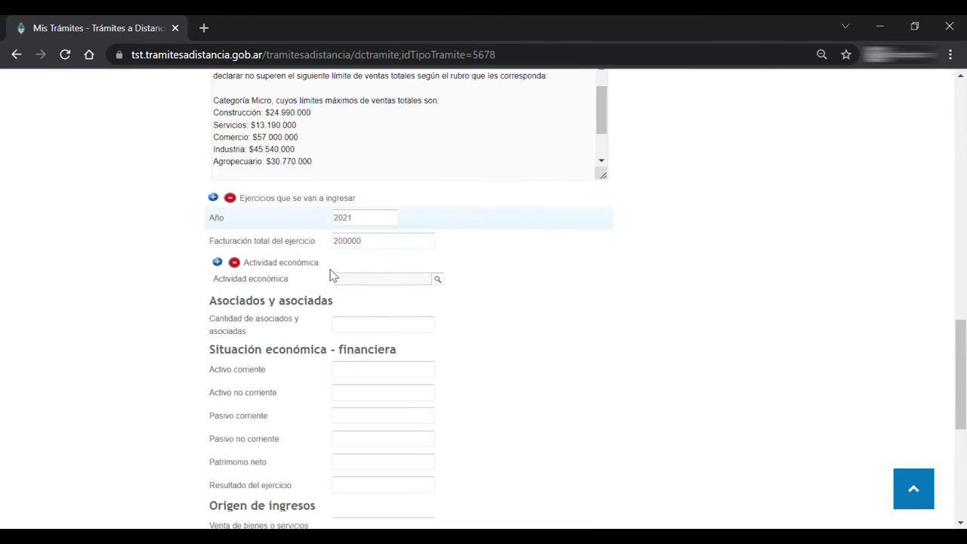
{"action": "left_click", "coordinate": [346, 267]}
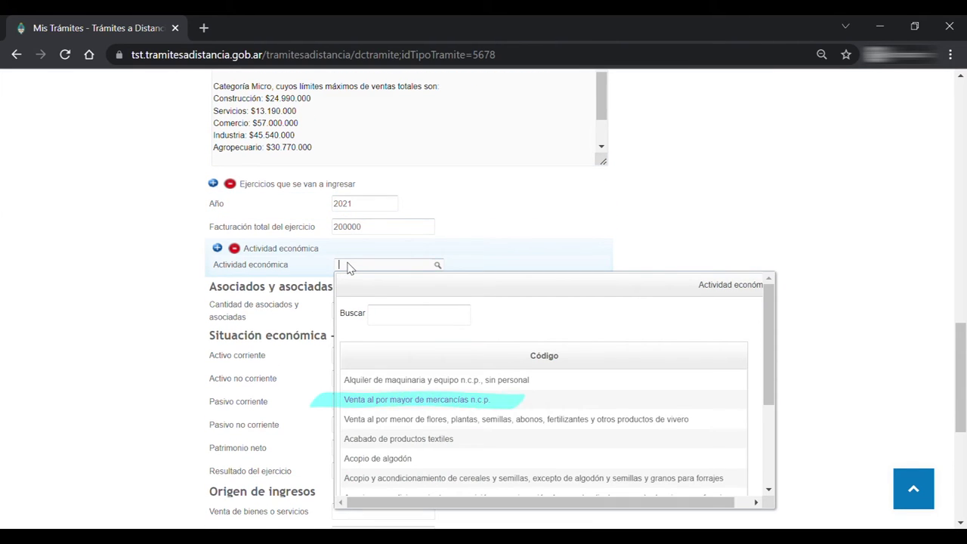
{"action": "left_click", "coordinate": [398, 405]}
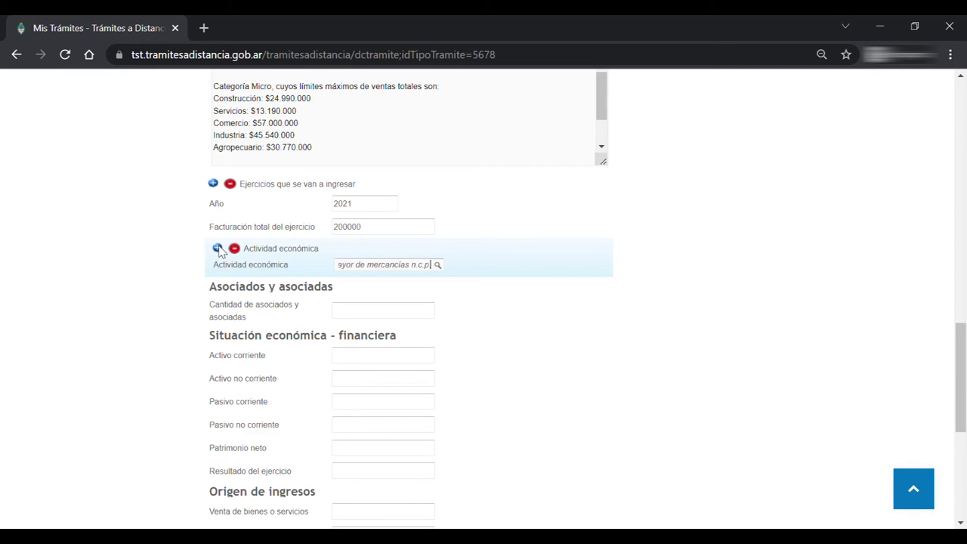
{"action": "scroll", "coordinate": [220, 252], "scroll_direction": "down", "scroll_amount": 2}
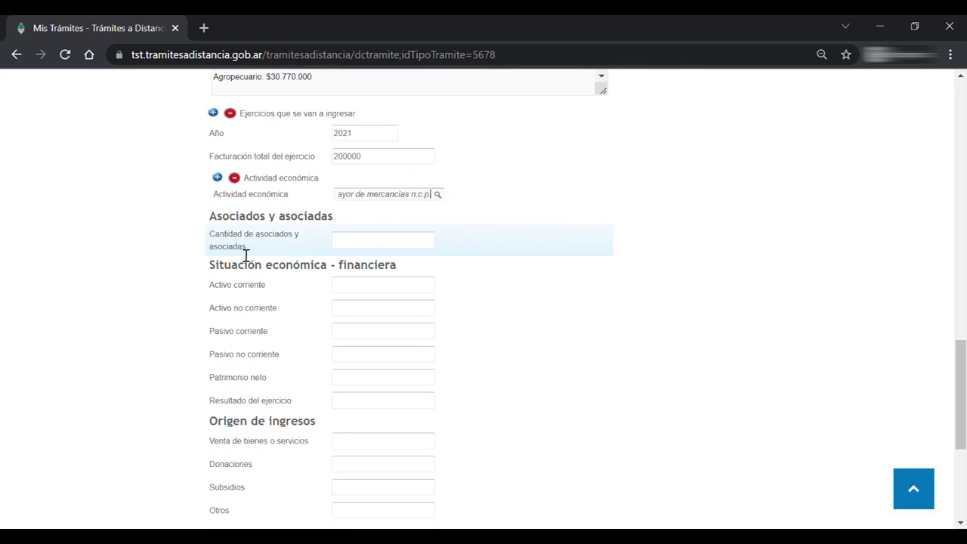
{"action": "left_click", "coordinate": [391, 249]}
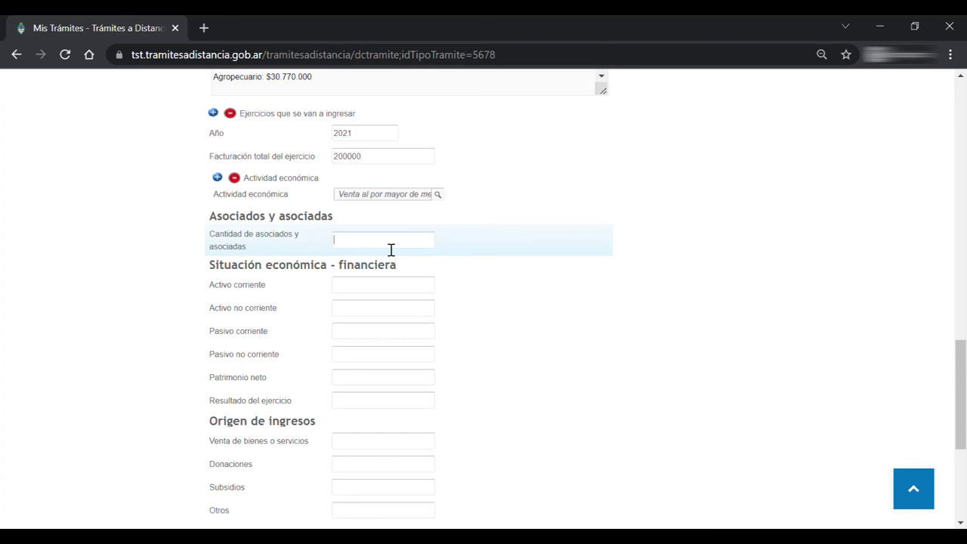
{"action": "type", "text": "20"}
Fill in the assets and liabilities: Activo corriente 100, Activo no corriente 0, Pasivo corriente 0 and Pasivo no corriente 0
{"action": "scroll", "coordinate": [200, 267], "scroll_direction": "down", "scroll_amount": 1}
{"action": "scroll", "coordinate": [200, 267], "scroll_direction": "down", "scroll_amount": 1}
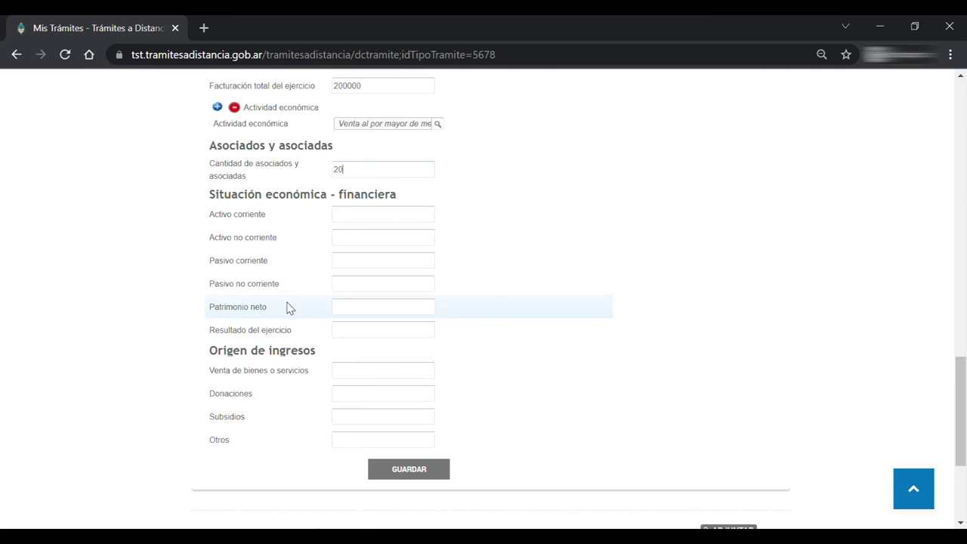
{"action": "left_click", "coordinate": [353, 224]}
{"action": "type", "text": "100"}
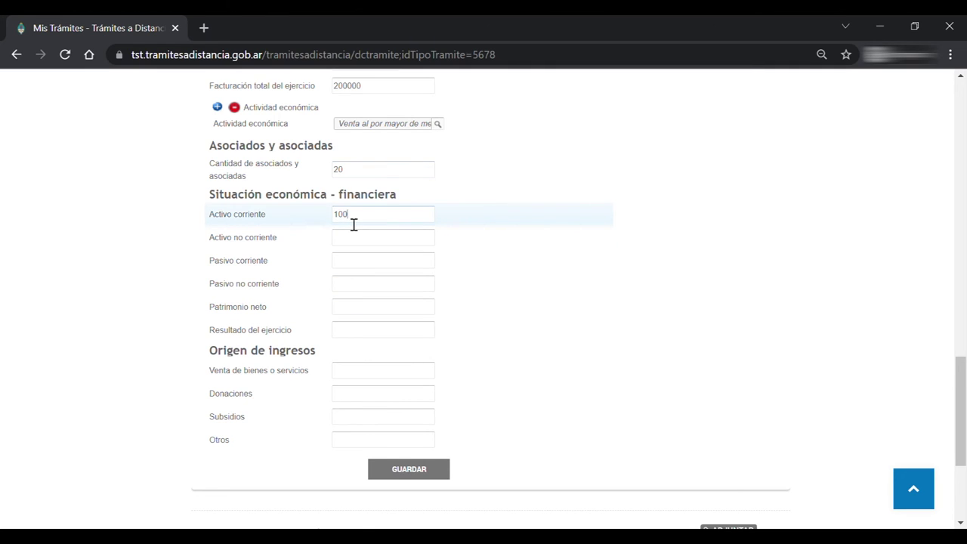
{"action": "left_click", "coordinate": [351, 243]}
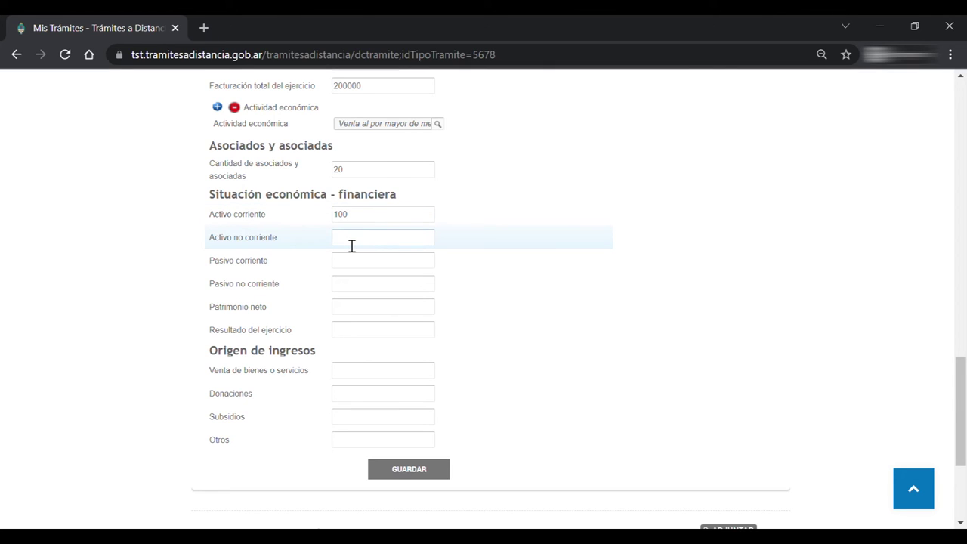
{"action": "type", "text": "0"}
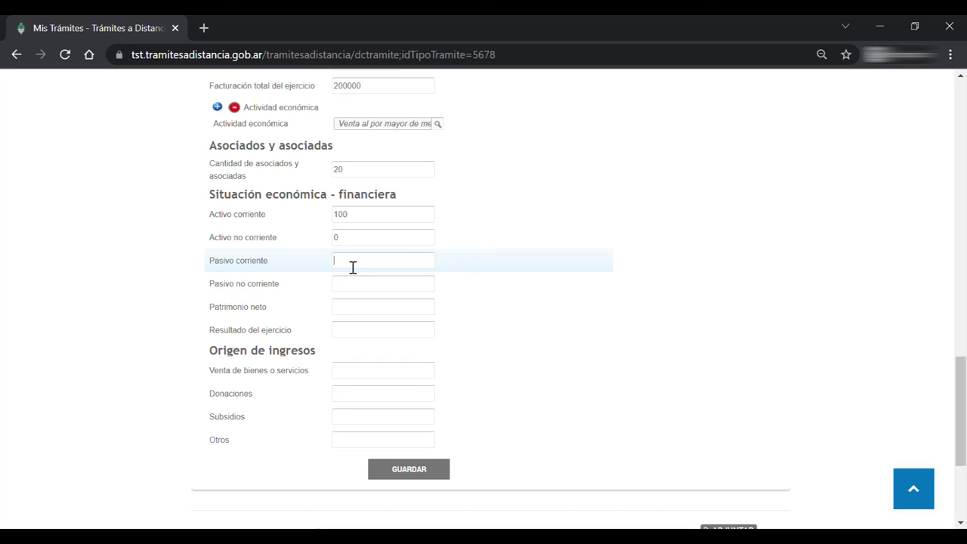
{"action": "type", "text": "0"}
{"action": "left_click", "coordinate": [354, 285]}
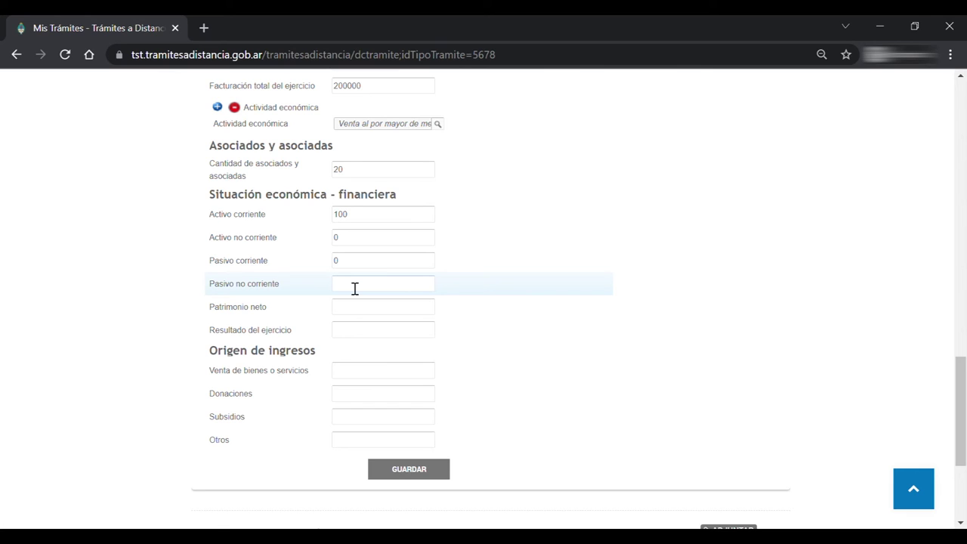
{"action": "type", "text": "0"}
Set the Patrimonio neto to 100 and the Resultado del ejercicio to 10000
{"action": "left_click", "coordinate": [347, 302]}
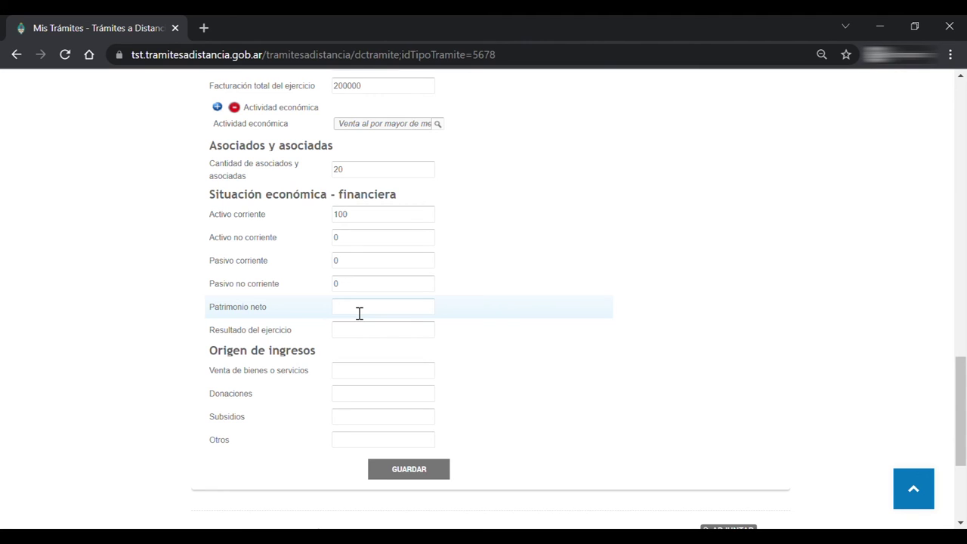
{"action": "type", "text": "00"}
{"action": "left_click", "coordinate": [364, 332]}
{"action": "type", "text": "1000"}
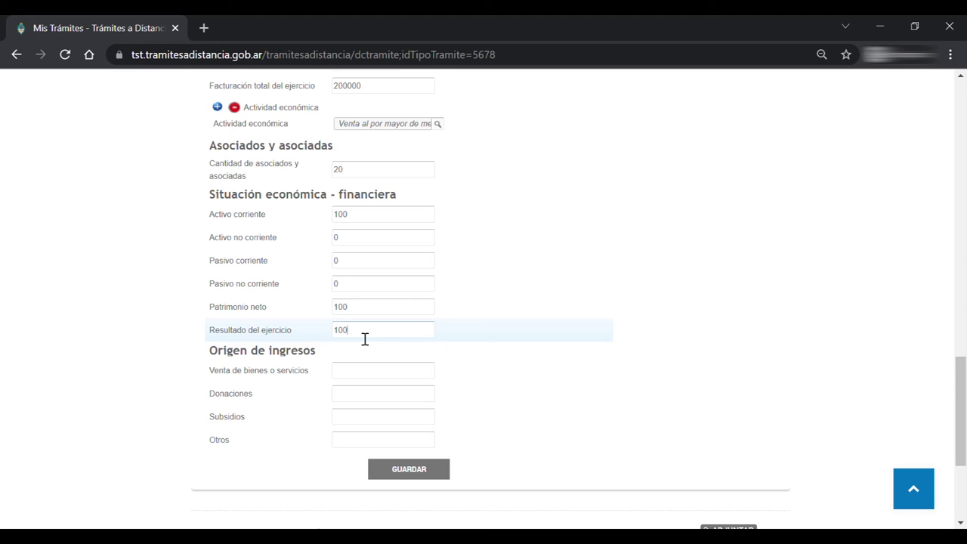
{"action": "type", "text": "0"}
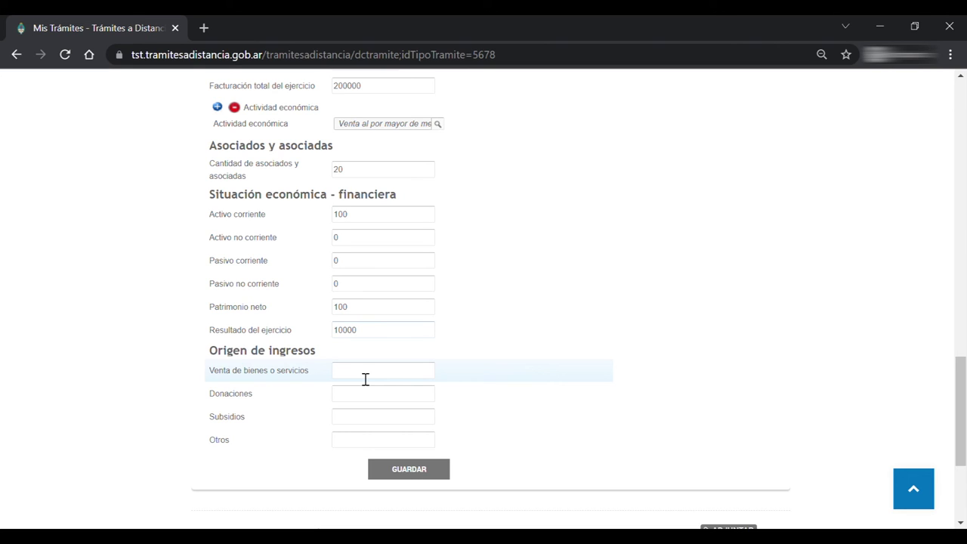
Fill in Origen de ingresos with Venta de bienes o servicios 200000, Donaciones 0, Subsidios 1000 and Otros 0, and save the form
{"action": "type", "text": "200000"}
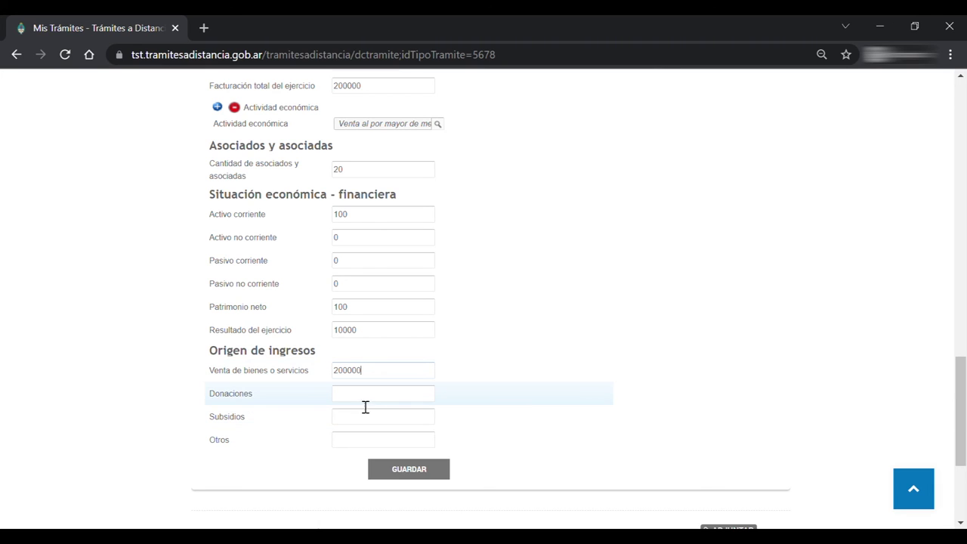
{"action": "left_click", "coordinate": [366, 399]}
{"action": "type", "text": "0"}
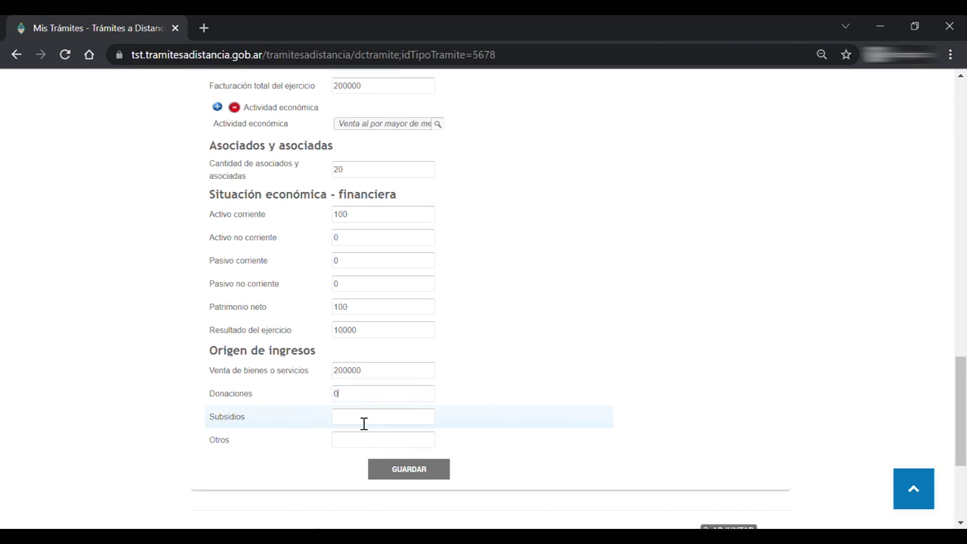
{"action": "left_click", "coordinate": [363, 424]}
{"action": "type", "text": "1000"}
{"action": "left_click", "coordinate": [365, 440]}
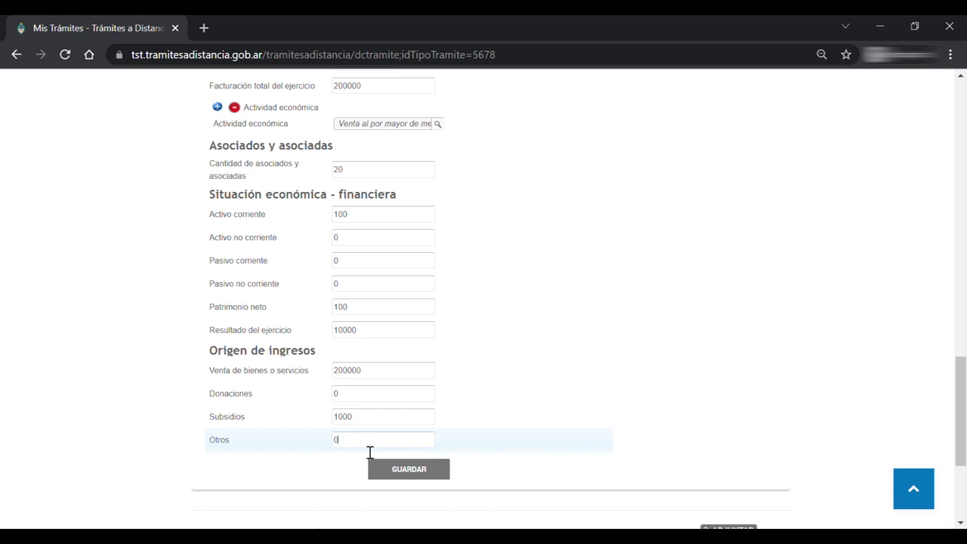
{"action": "left_click", "coordinate": [383, 471]}
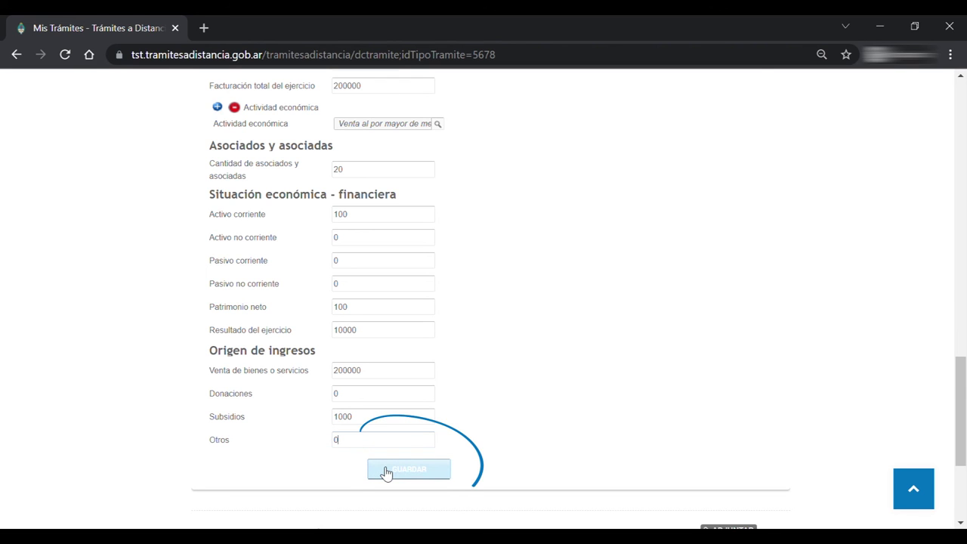